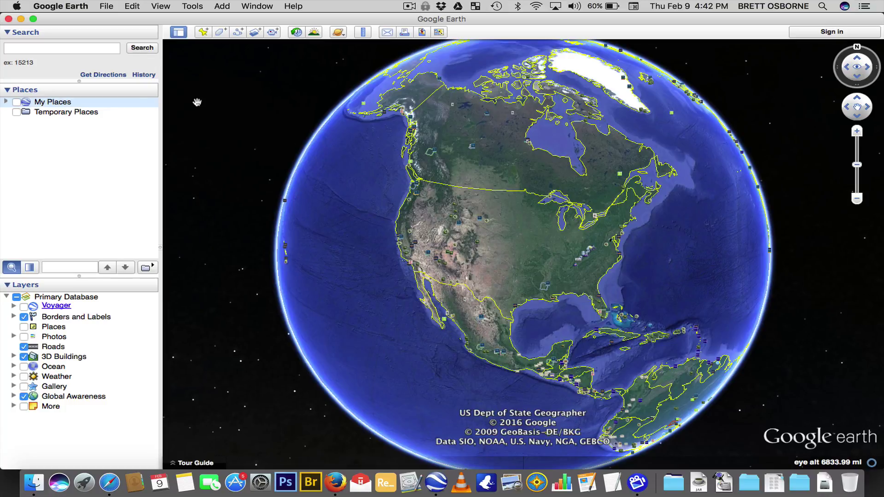
Search for '100 Main Street, Dallas, TX' to fly there and place a pin
left_click(82, 48)
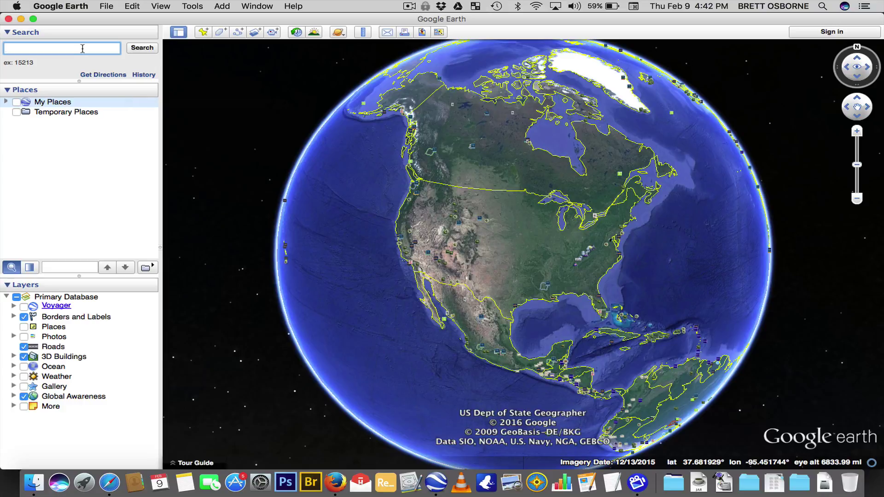
type("100 Main Street, Dallas, TX")
key("Return")
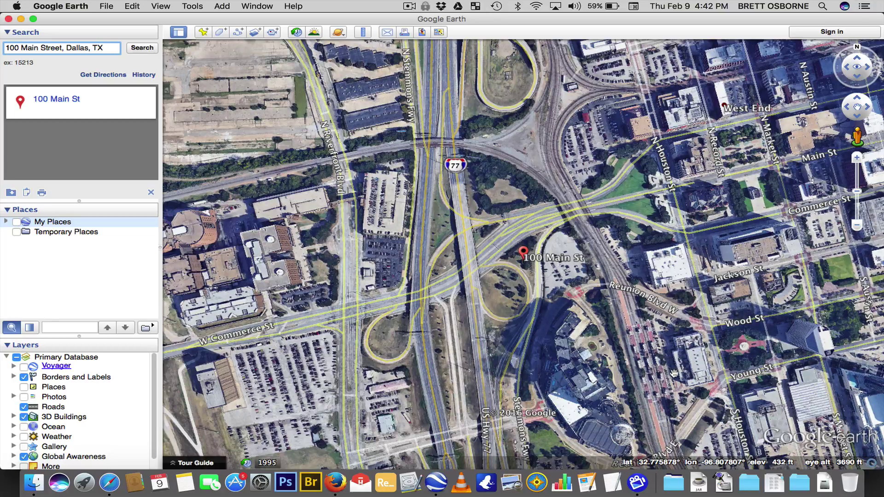
Tilt the view into 3D and pan so the 100 Main St pin sits low, downtown skyscrapers behind
left_click_drag(673, 373, 529, 221)
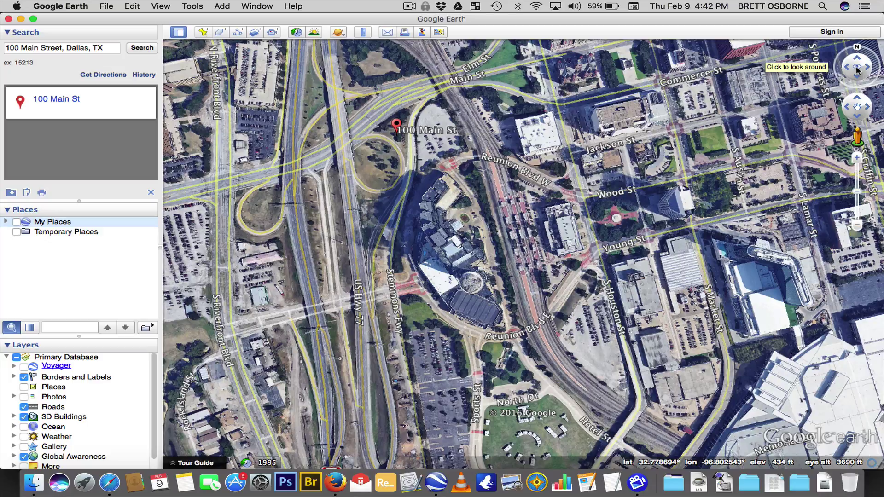
left_click_drag(857, 70, 858, 59)
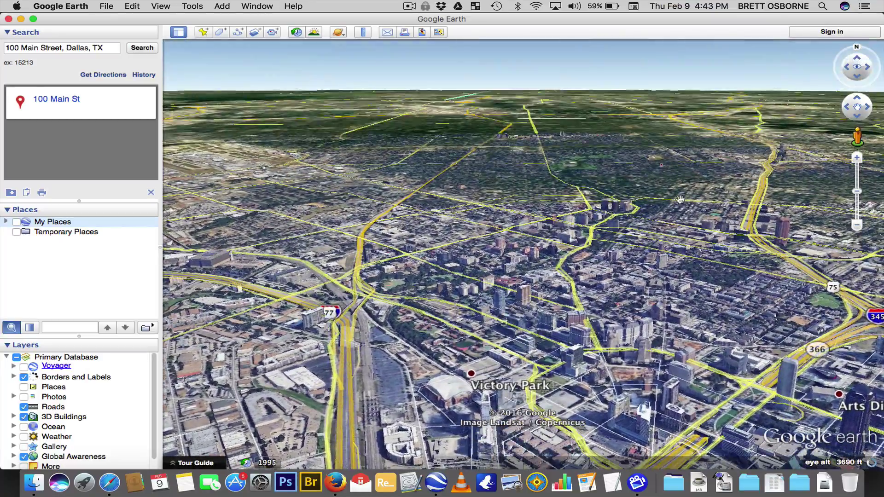
left_click_drag(515, 415, 515, 283)
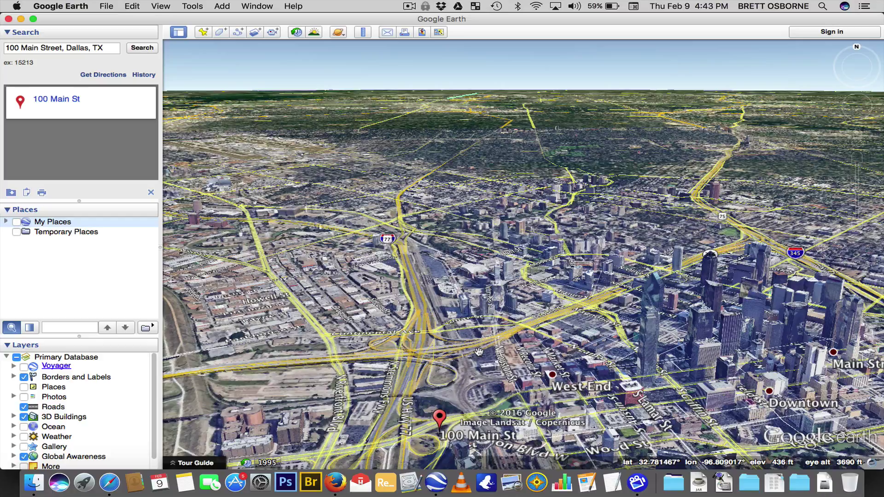
left_click_drag(433, 363, 435, 289)
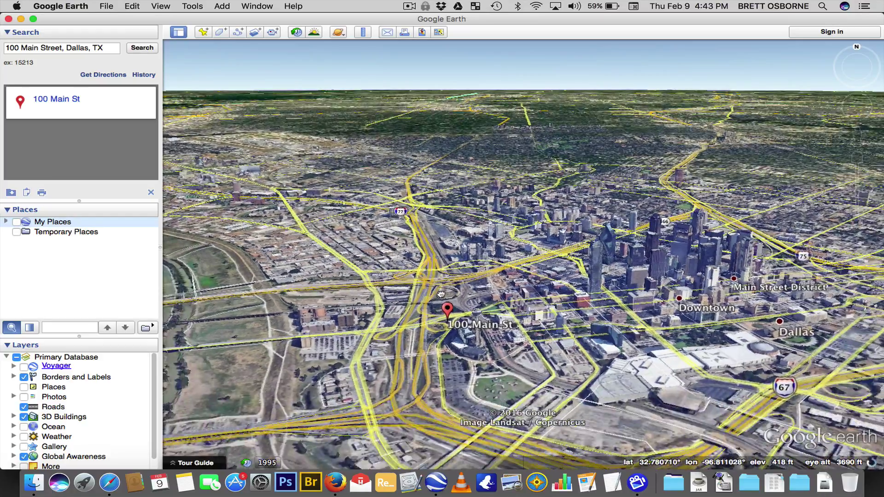
left_click_drag(516, 336, 529, 374)
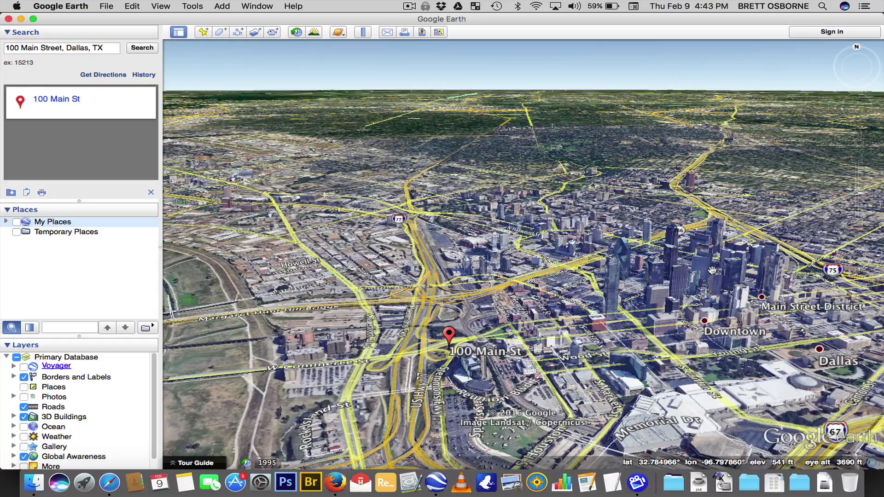
Rotate the heading so the downtown Dallas skyline lines up directly behind the 100 Main St pin
mouse_move(858, 49)
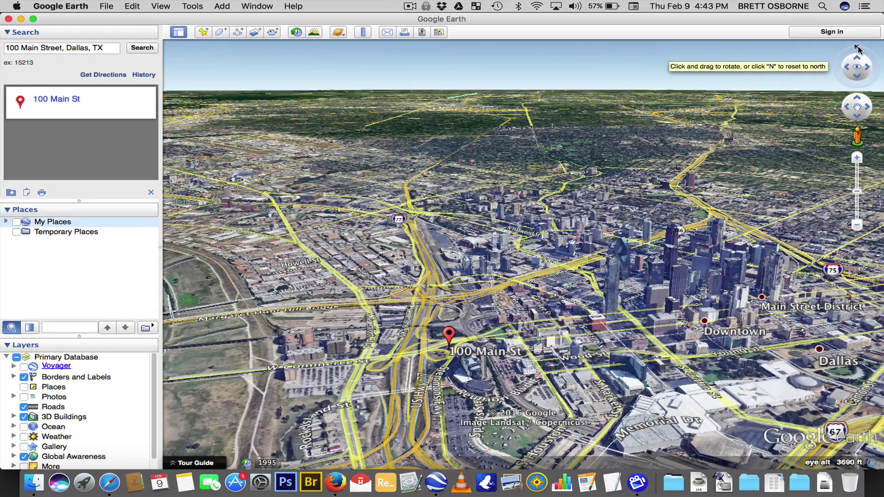
left_click_drag(846, 54, 846, 50)
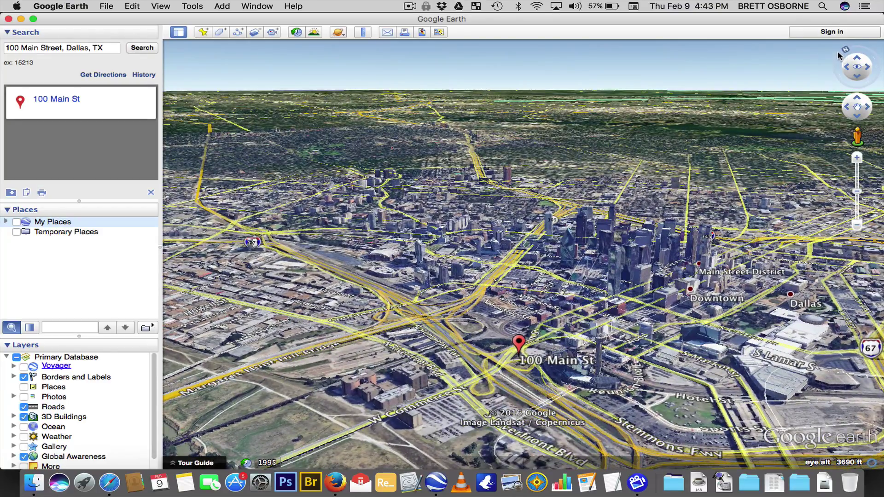
left_click_drag(841, 57, 844, 50)
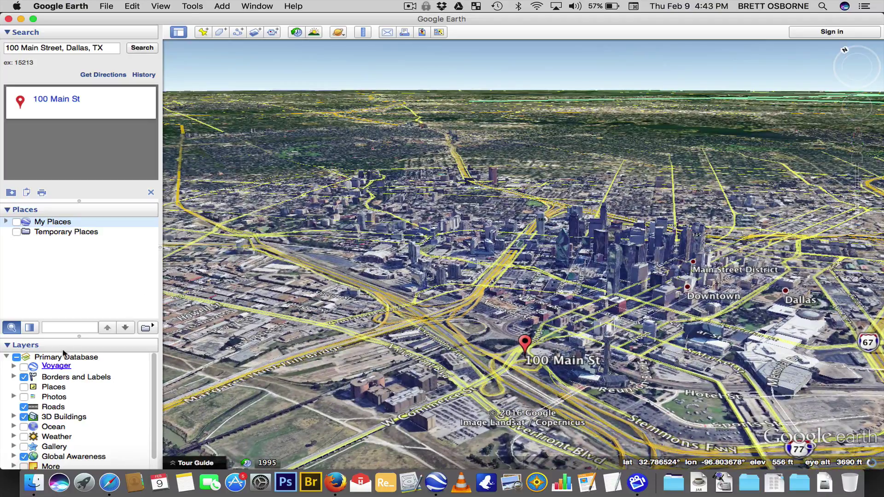
Make sure 3D Buildings is on, then reframe the 100 Main St pin near the I-77 interchange and Riverfront Blvd
left_click(24, 417)
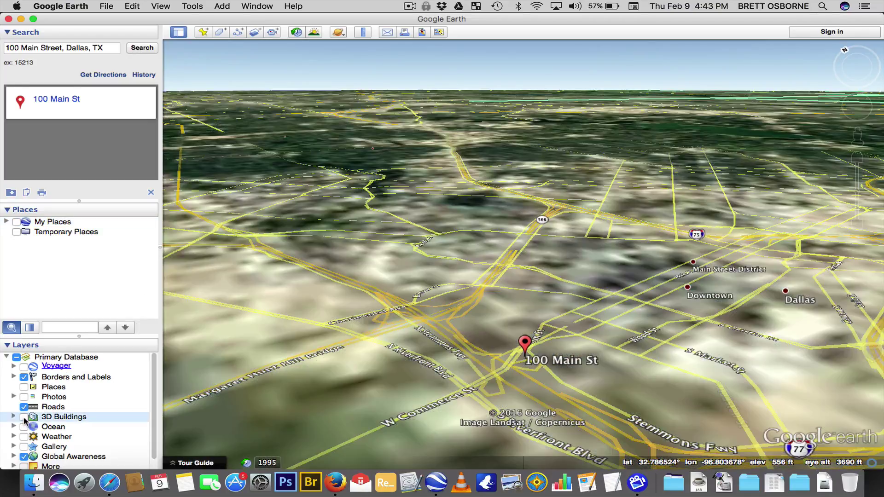
left_click(24, 417)
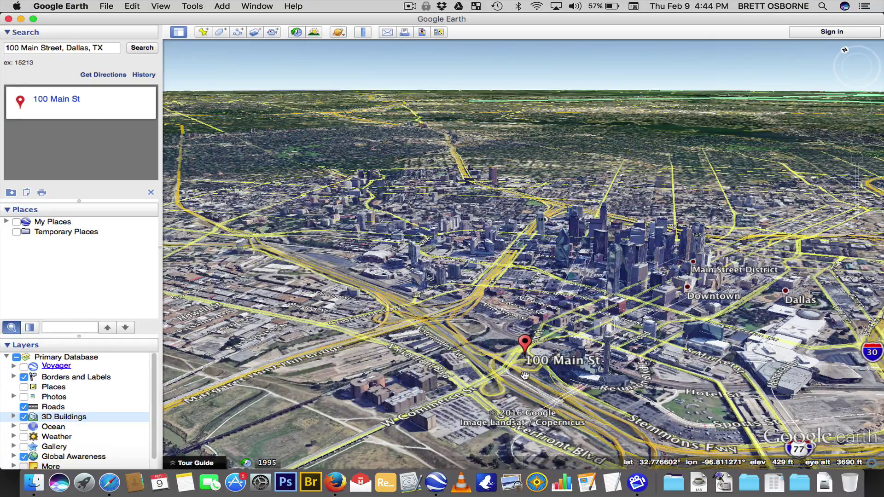
left_click_drag(525, 375, 554, 329)
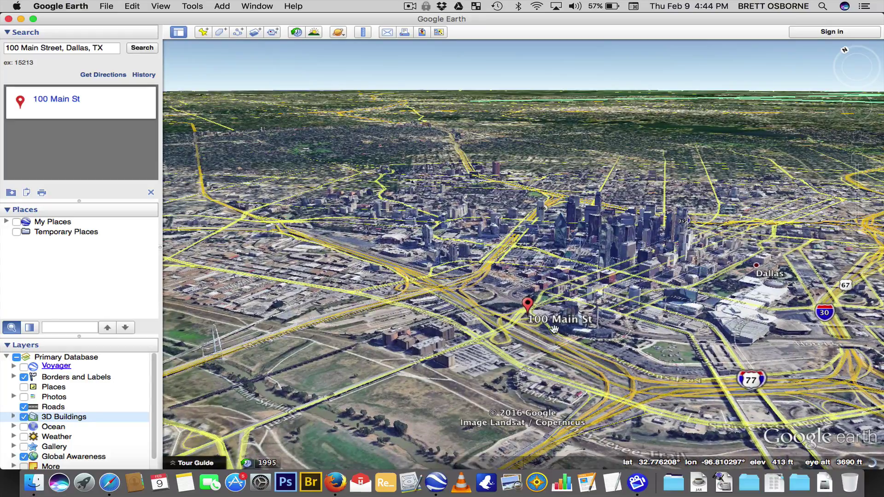
scroll(553, 329, "up", 3)
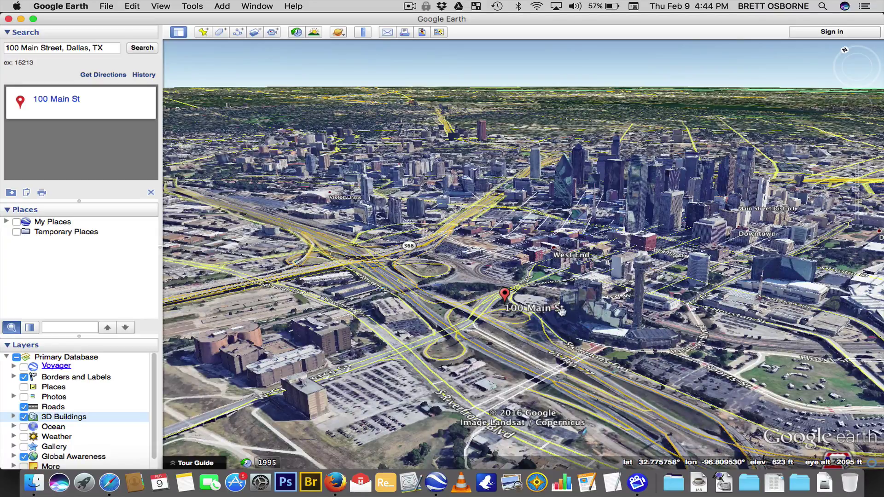
left_click_drag(660, 295, 560, 319)
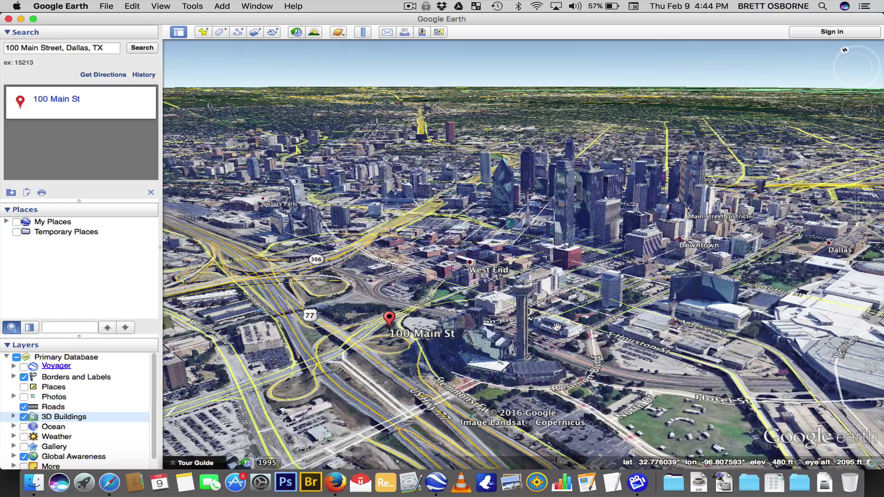
scroll(588, 277, "up", 2)
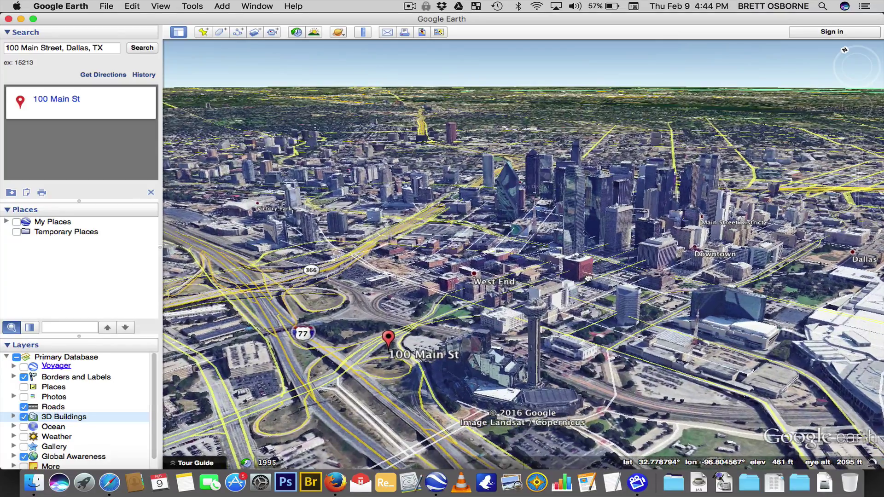
scroll(588, 277, "down", 2)
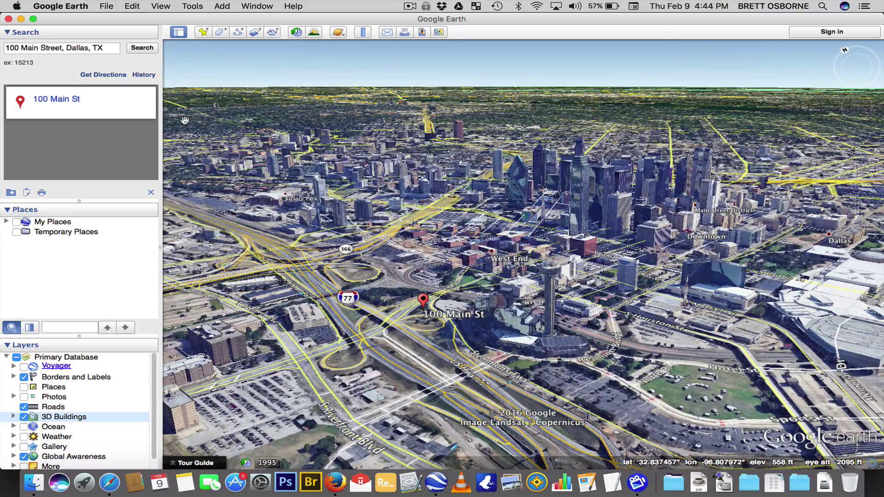
Export the current view with File > Save > Save Image as 'north-view' in Documents
left_click(110, 6)
mouse_move(111, 32)
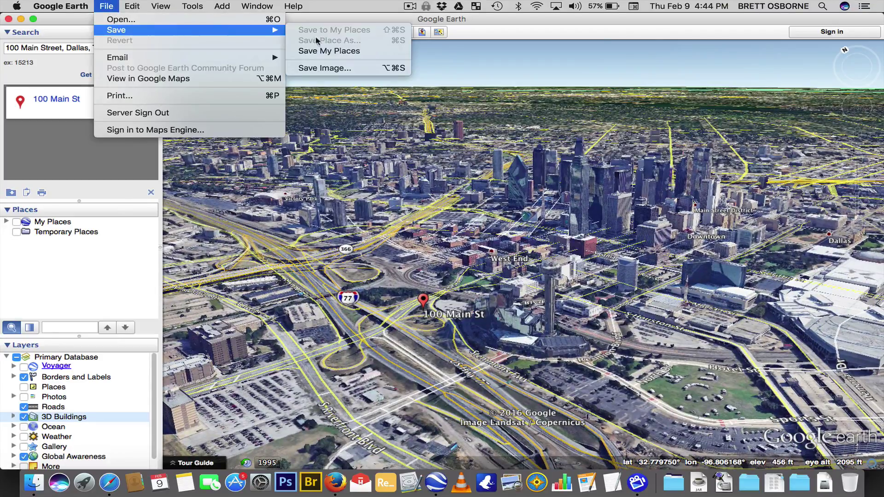
left_click(324, 67)
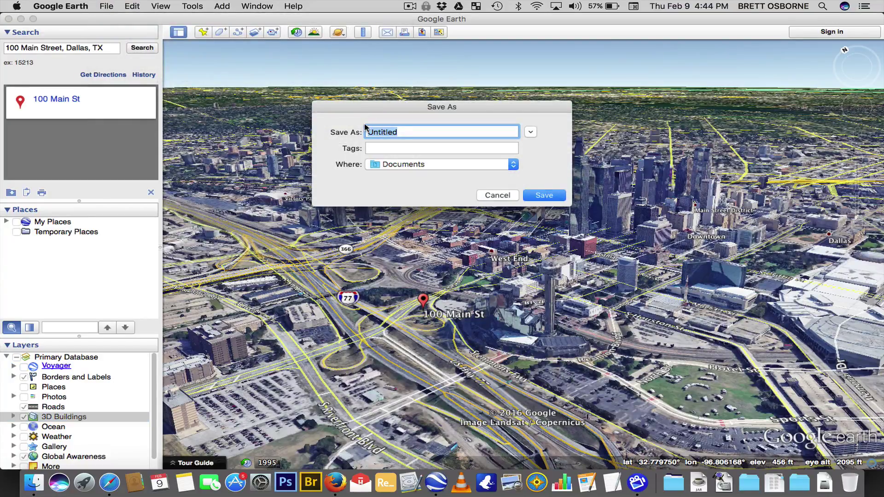
type("north-view")
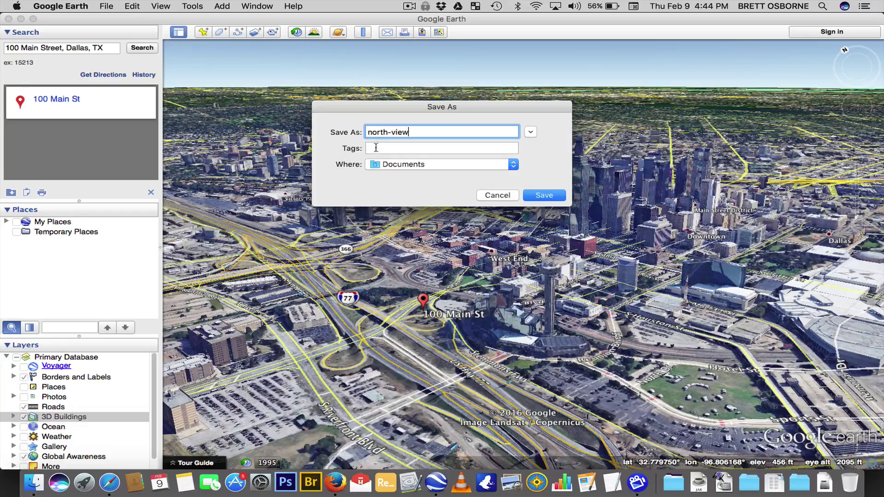
left_click(542, 194)
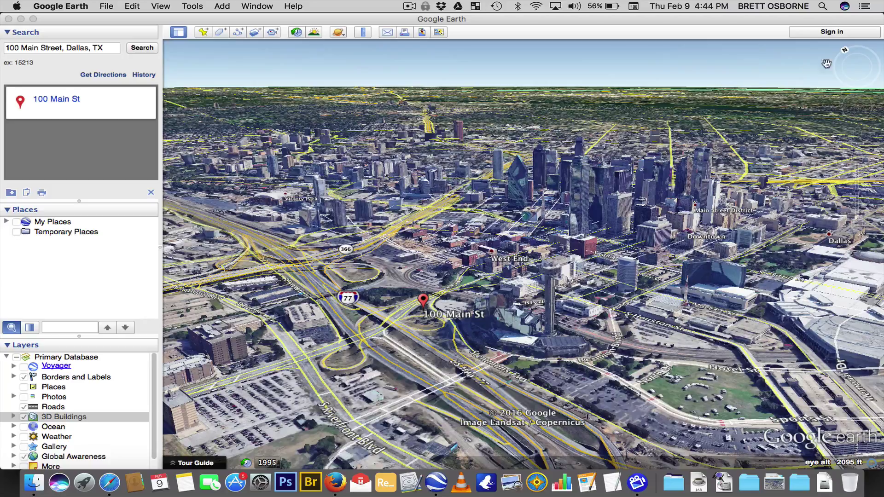
Rotate the heading and zoom in to about 1220 ft on Reunion Tower and the skyscrapers
mouse_move(845, 51)
mouse_move(845, 52)
left_mouse_down()
mouse_move(836, 93)
mouse_move(831, 59)
left_mouse_up()
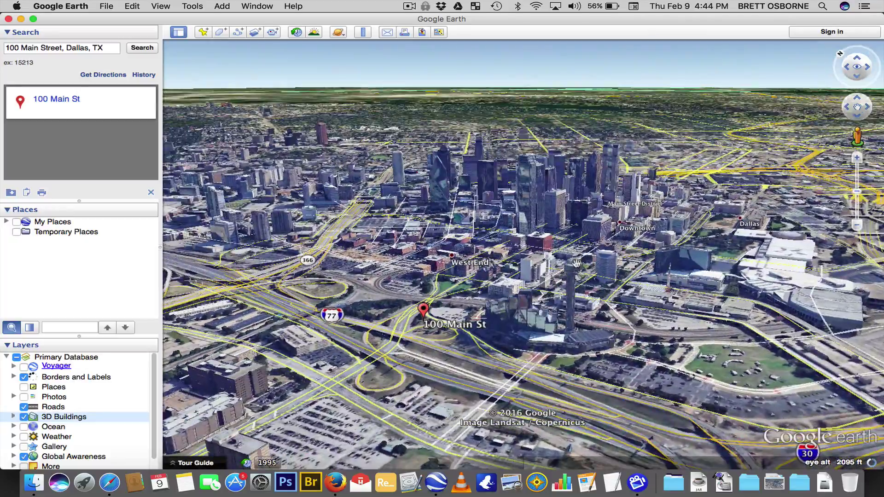
scroll(572, 262, "up", 3)
scroll(571, 263, "up", 4)
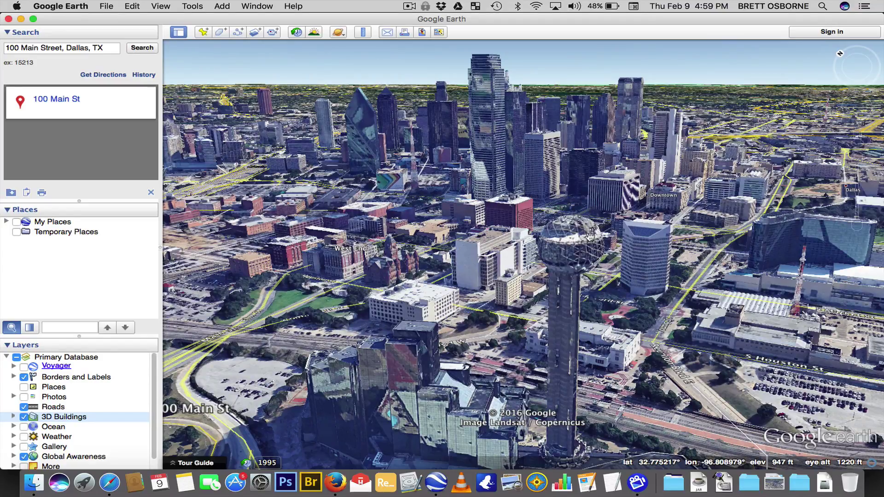
double_click(589, 235)
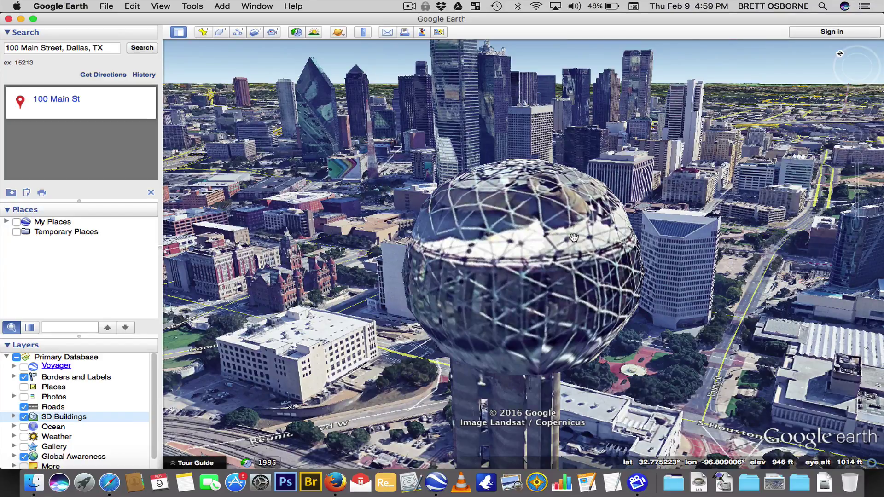
scroll(573, 237, "down", 5)
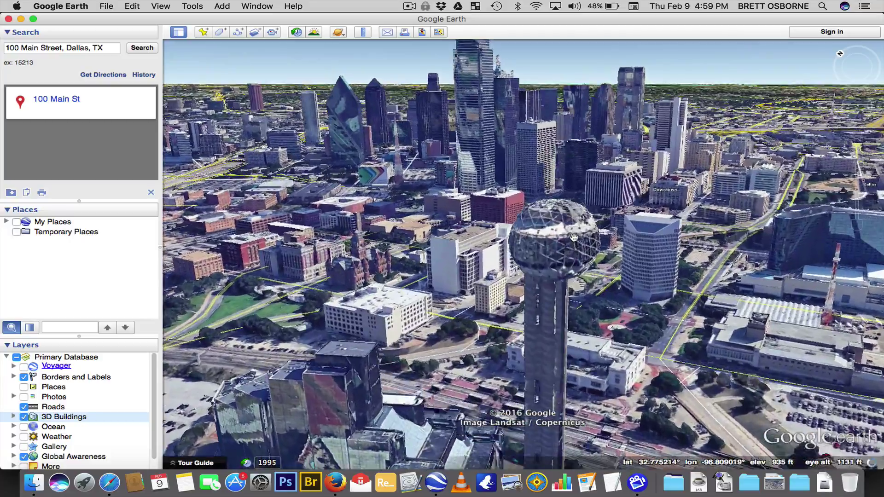
scroll(573, 238, "up", 3)
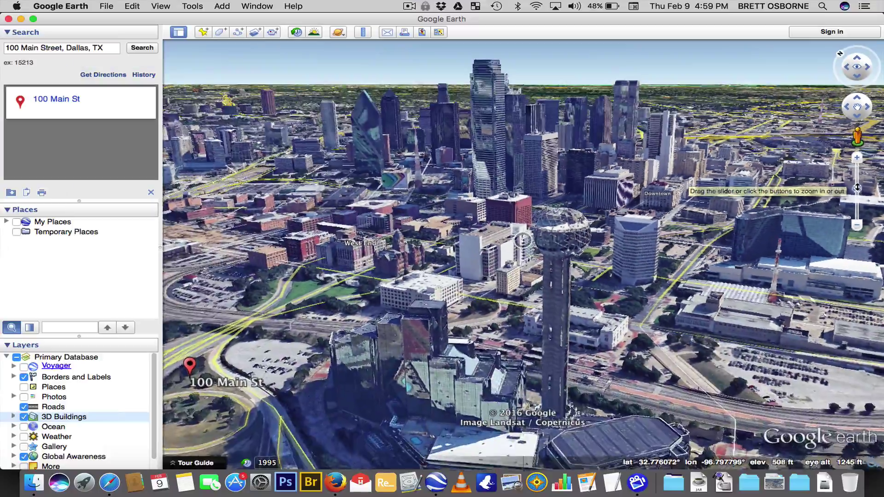
Zoom out with the zoom slider and scroll wheel to a 3369 ft eye altitude over downtown Dallas
left_click_drag(808, 259, 808, 255)
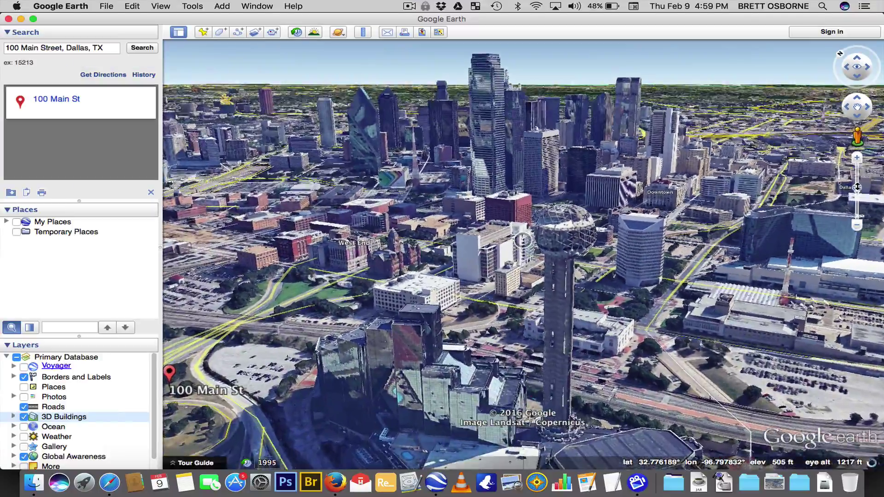
left_click_drag(857, 186, 857, 187)
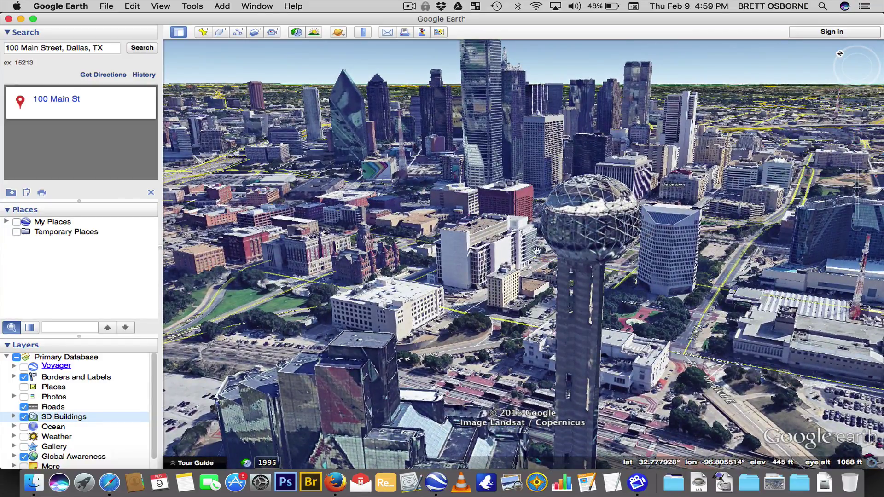
mouse_move(862, 191)
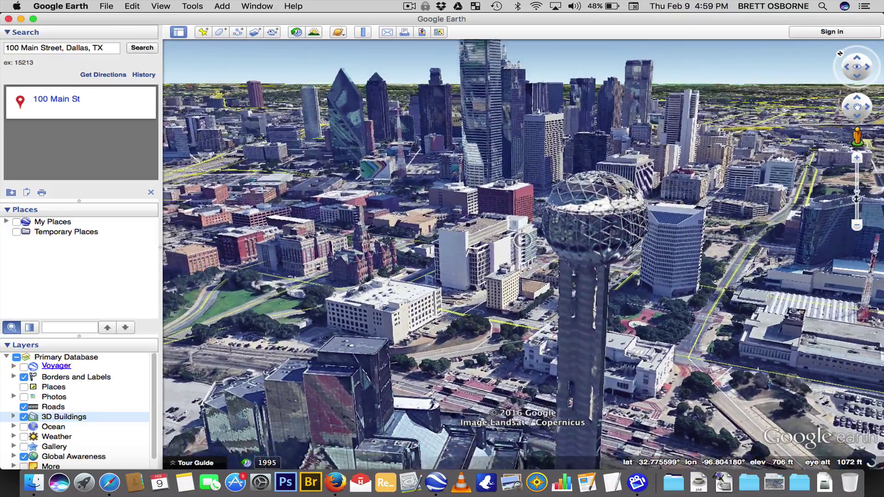
left_click_drag(856, 199, 856, 199)
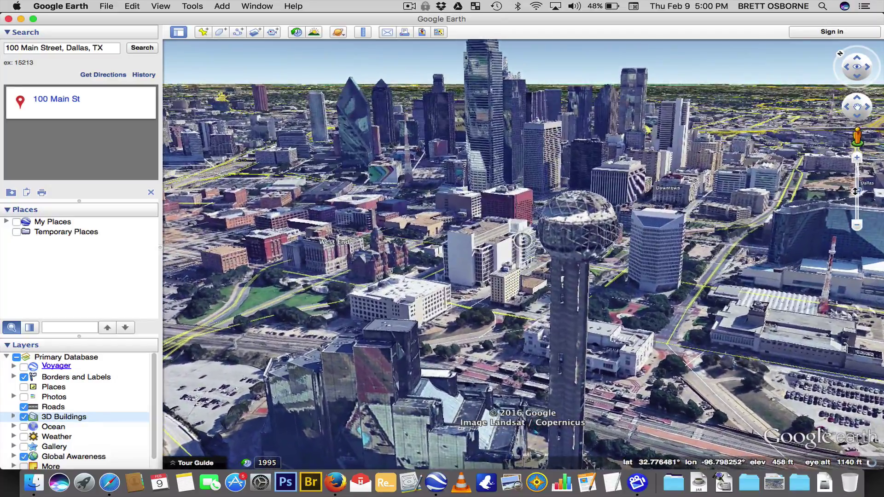
left_click_drag(855, 192, 855, 193)
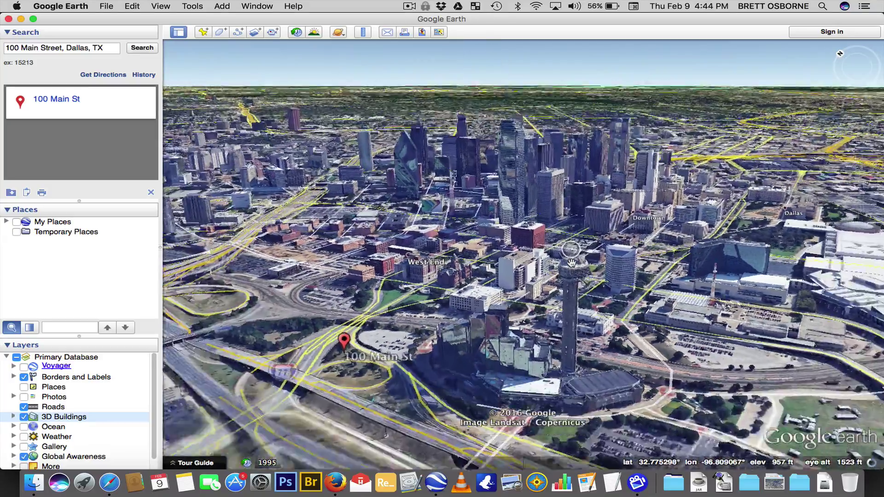
scroll(570, 262, "down", 5)
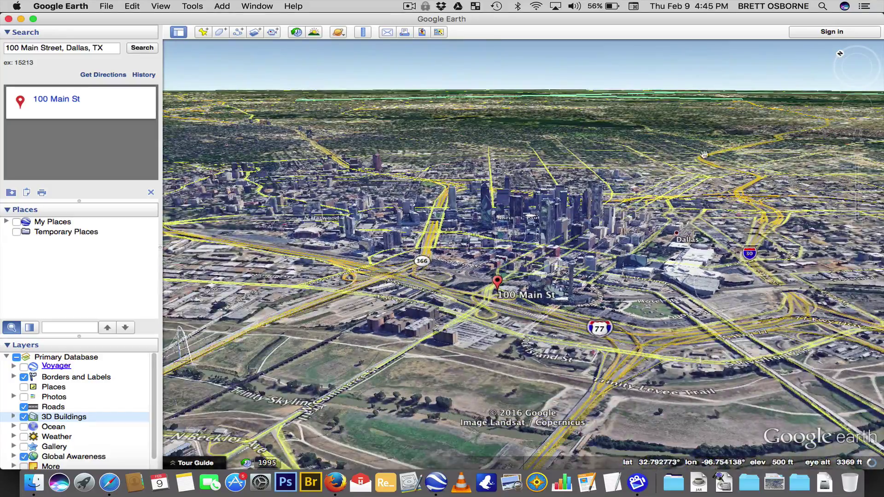
Pan the city down and right so West End, Downtown and Main Street District show beyond the pin
left_click_drag(566, 222, 575, 232)
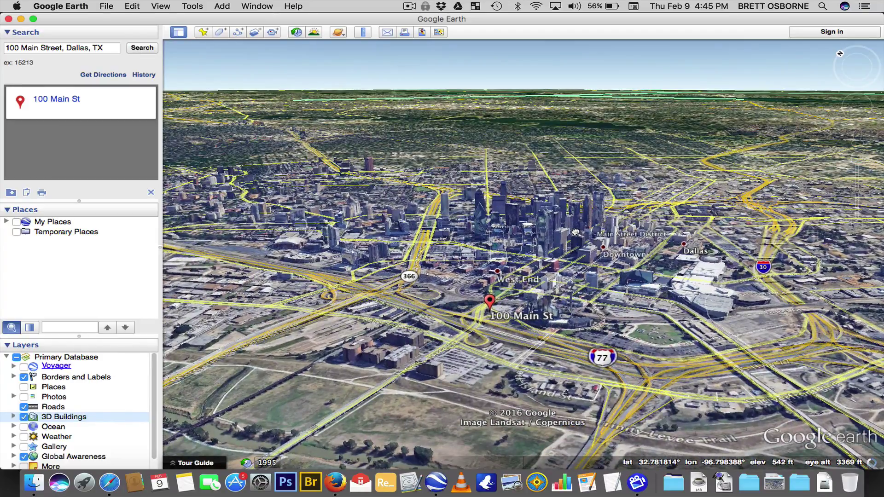